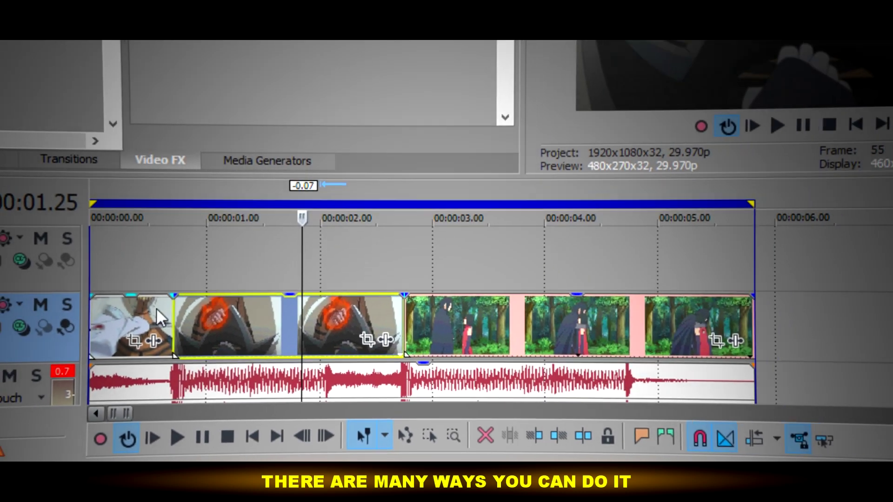
Find the S_BlurMoCurves effect in the video effects list and select it to show its presets.
{"action": "left_click", "coordinate": [86, 171]}
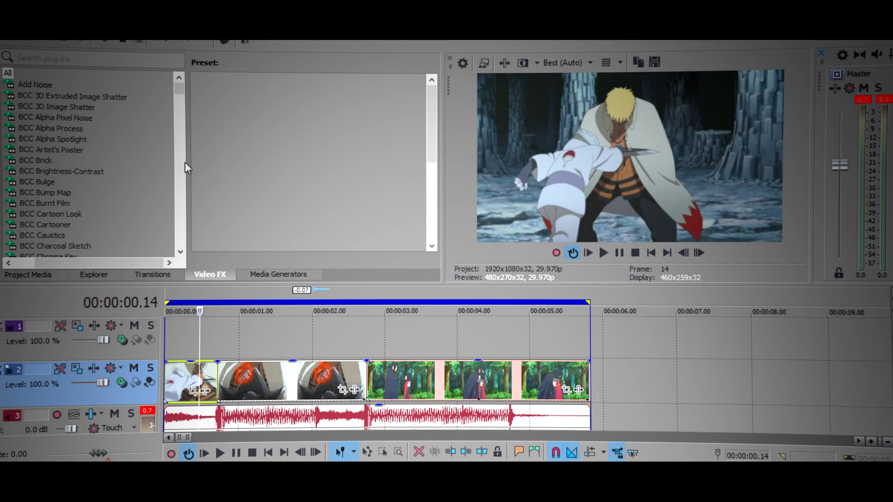
{"action": "left_click_drag", "start_coordinate": [443, 170], "coordinate": [423, 169]}
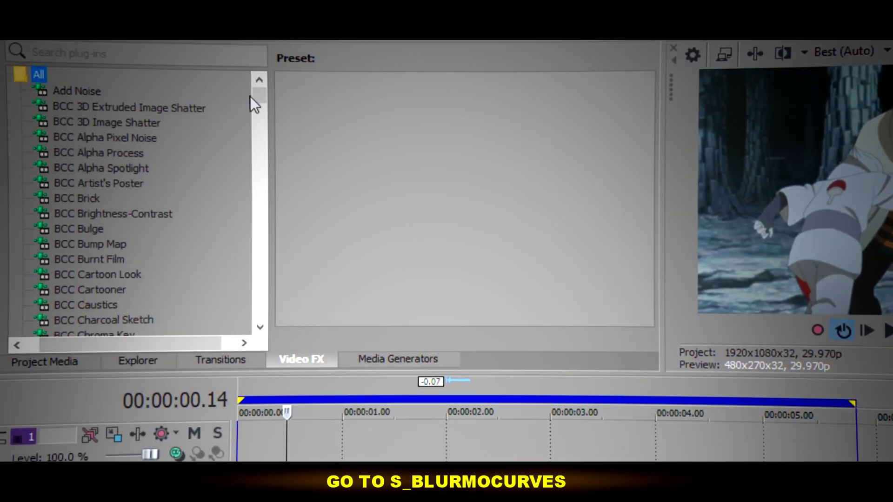
{"action": "left_click_drag", "start_coordinate": [219, 96], "coordinate": [224, 147]}
{"action": "left_click_drag", "start_coordinate": [364, 194], "coordinate": [360, 298]}
{"action": "left_click", "coordinate": [158, 165]}
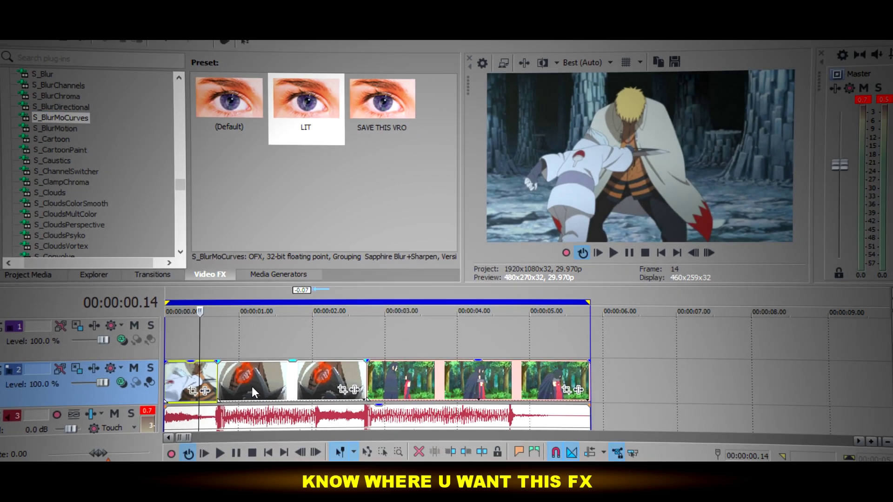
Play the second clip and locate the point near 00:00:02.00 where the audio waveform changes.
{"action": "left_click", "coordinate": [292, 436]}
{"action": "left_click", "coordinate": [614, 253]}
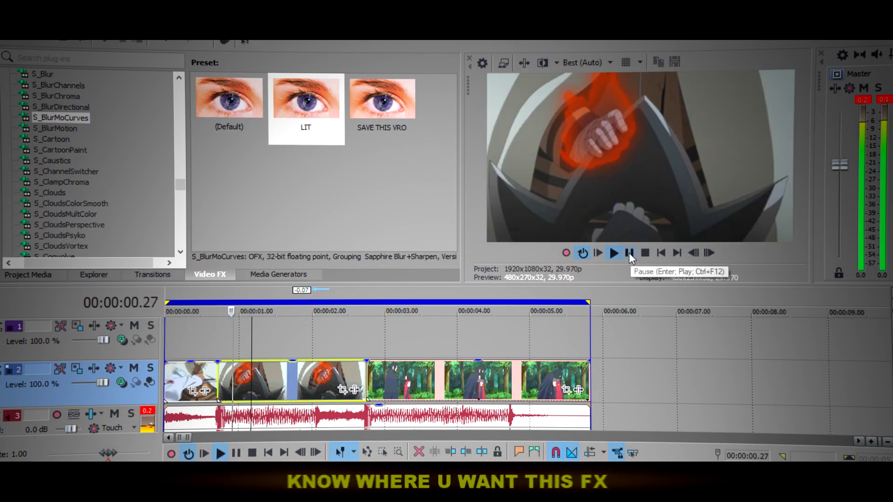
{"action": "left_click", "coordinate": [629, 253]}
{"action": "left_click", "coordinate": [307, 399]}
{"action": "scroll", "coordinate": [316, 419], "scroll_direction": "down", "scroll_amount": 1}
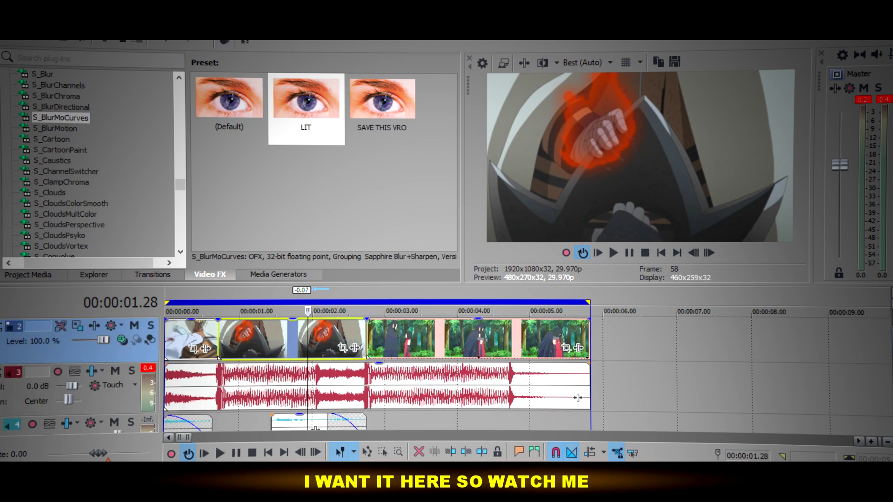
{"action": "left_click", "coordinate": [286, 401]}
{"action": "scroll", "coordinate": [286, 401], "scroll_direction": "up", "scroll_amount": 2}
{"action": "left_click", "coordinate": [359, 340]}
{"action": "left_click", "coordinate": [342, 341]}
{"action": "left_click", "coordinate": [614, 253]}
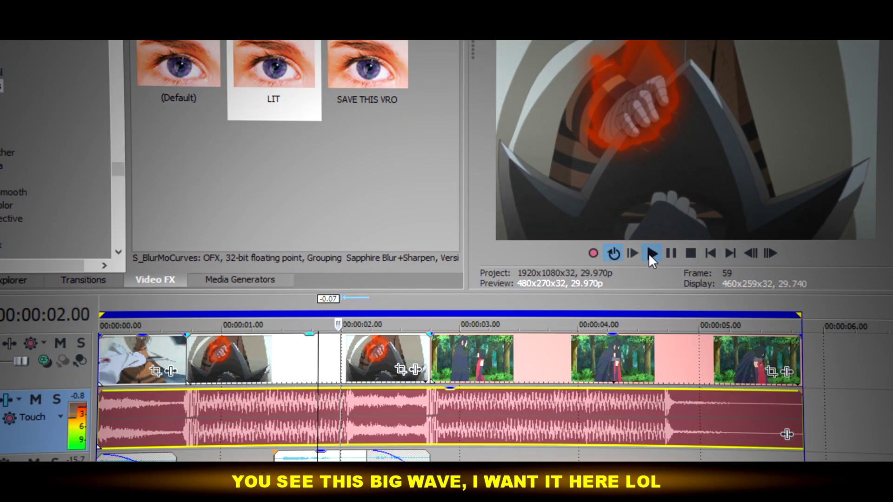
{"action": "left_click", "coordinate": [629, 253]}
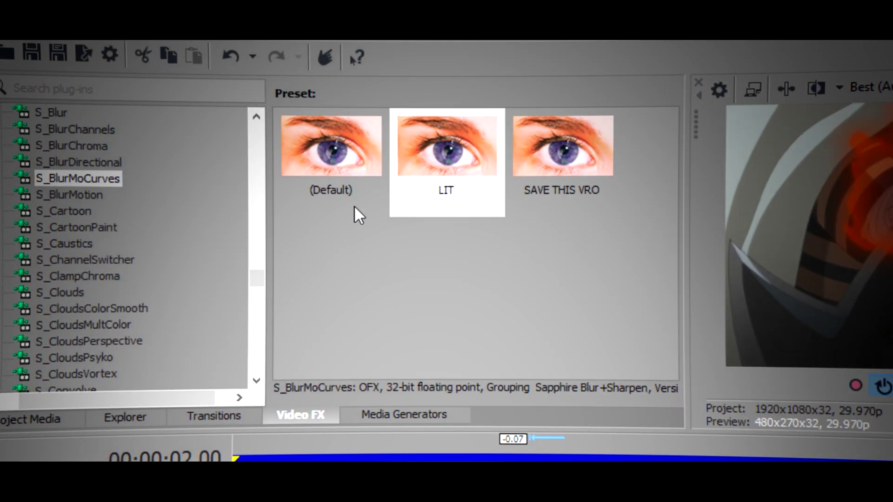
Apply the default S_BlurMoCurves preset to the second clip and set both Wrap X and Wrap Y to Reflect.
{"action": "left_click_drag", "start_coordinate": [228, 100], "coordinate": [358, 360]}
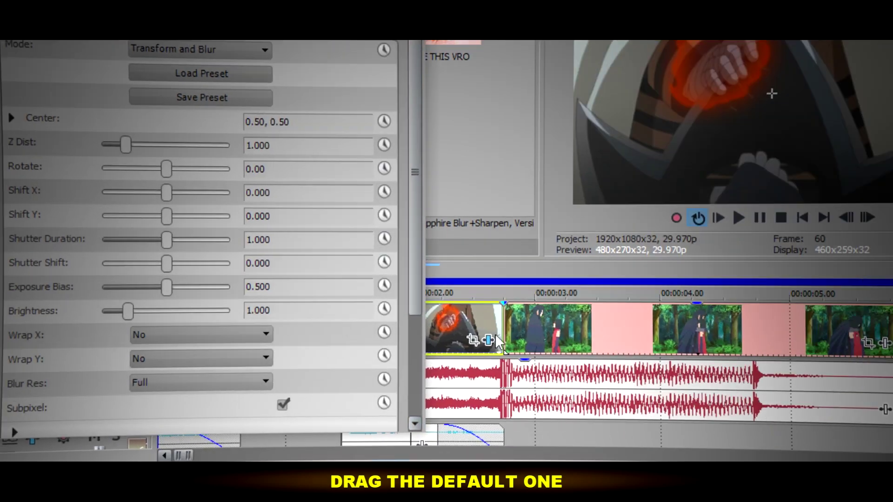
{"action": "left_click", "coordinate": [181, 335]}
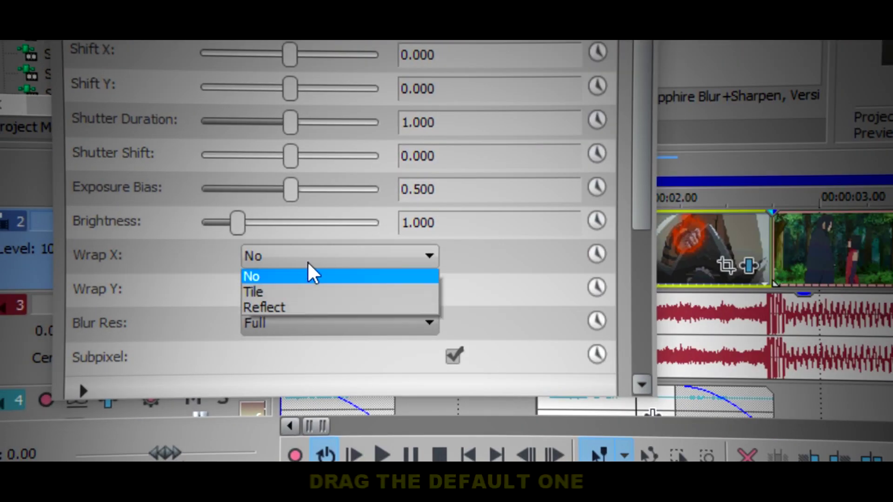
{"action": "left_click", "coordinate": [176, 373]}
{"action": "left_click", "coordinate": [153, 359]}
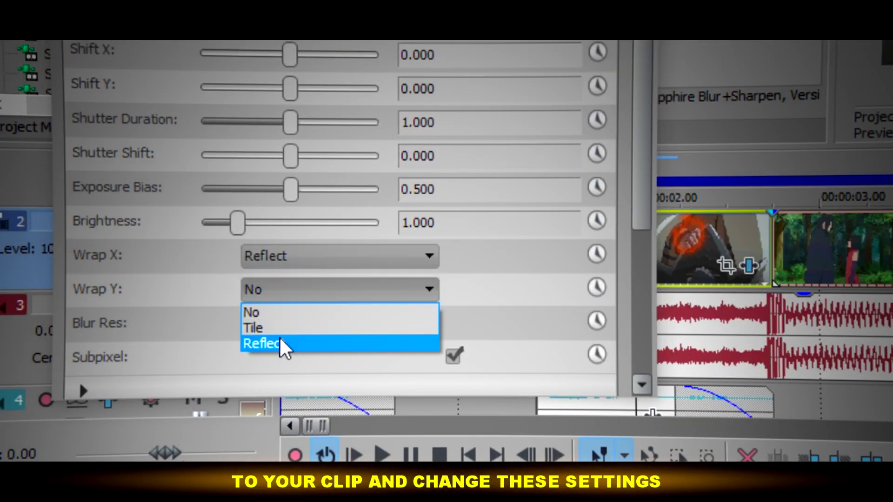
{"action": "left_click", "coordinate": [280, 344]}
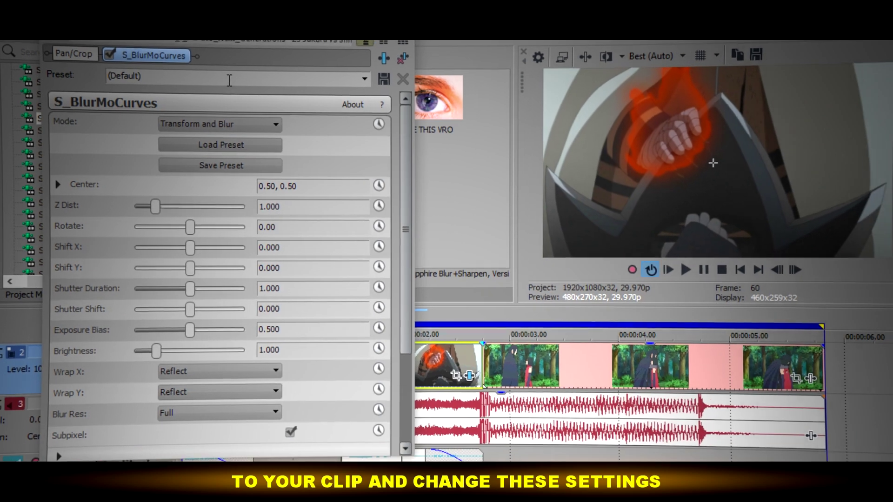
{"action": "type", "text": "rename it and sa"}
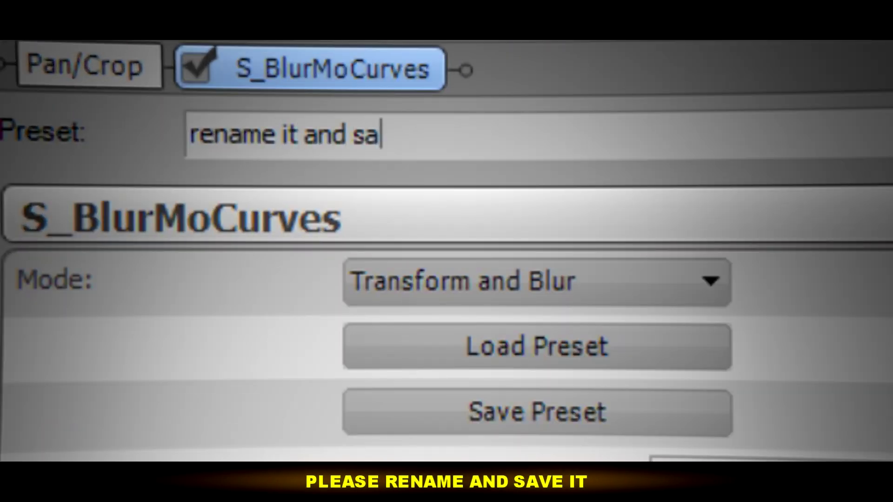
{"action": "type", "text": "ve it lol"}
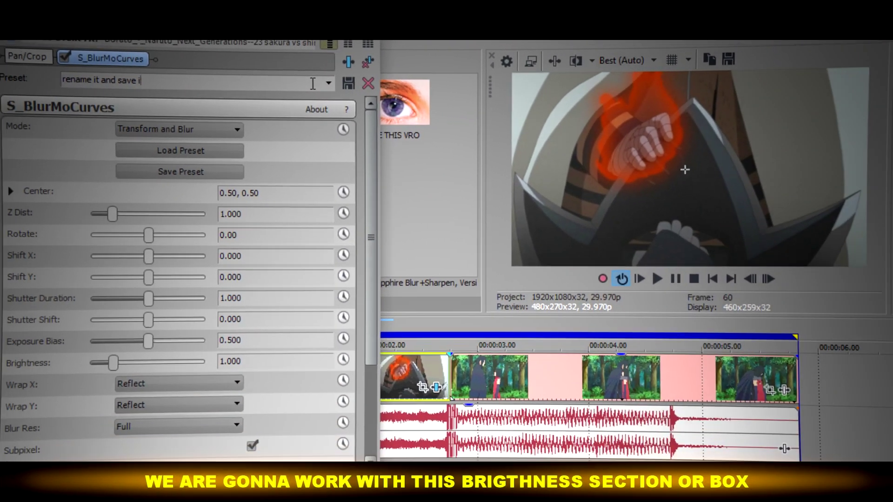
{"action": "key", "text": "ctrl+a"}
{"action": "type", "text": "r"}
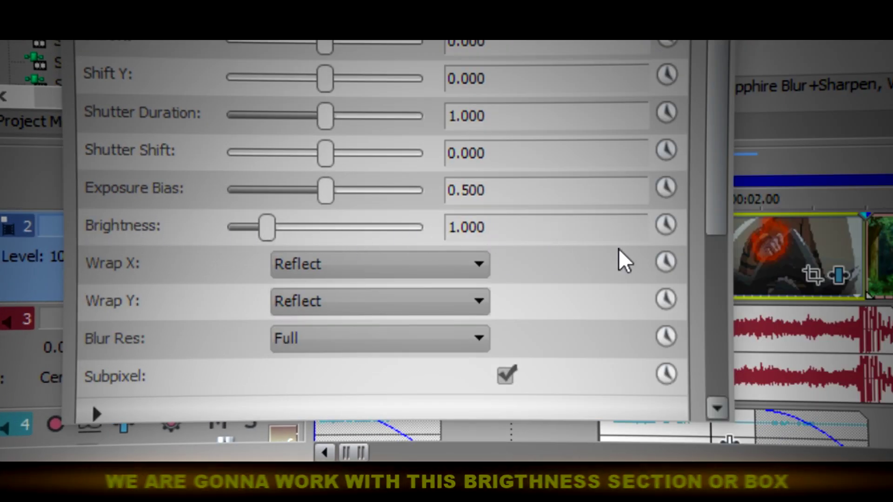
Enable keyframe animation for the Brightness parameter and move the effect window up so its keyframe lane is in view.
{"action": "left_click", "coordinate": [666, 225]}
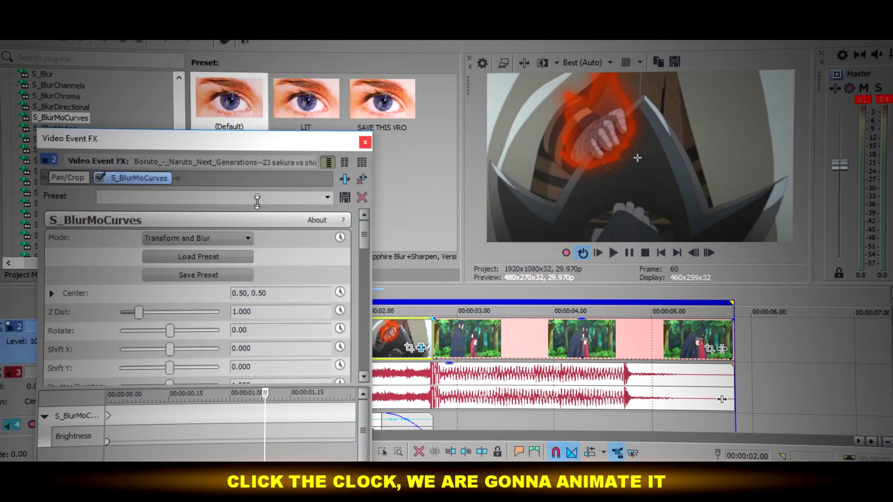
{"action": "left_click_drag", "start_coordinate": [269, 140], "coordinate": [268, 53]}
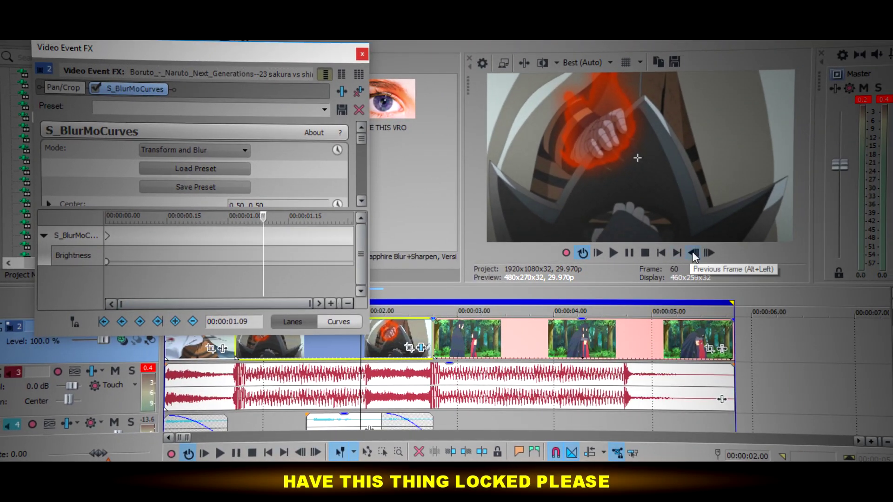
Synchronize the effect's keyframe cursor with the timeline cursor and step through frames in both directions to check the tracking.
{"action": "left_click", "coordinate": [693, 253]}
{"action": "left_click", "coordinate": [694, 253]}
{"action": "left_click", "coordinate": [693, 253]}
{"action": "left_click", "coordinate": [694, 253]}
{"action": "left_click", "coordinate": [693, 253]}
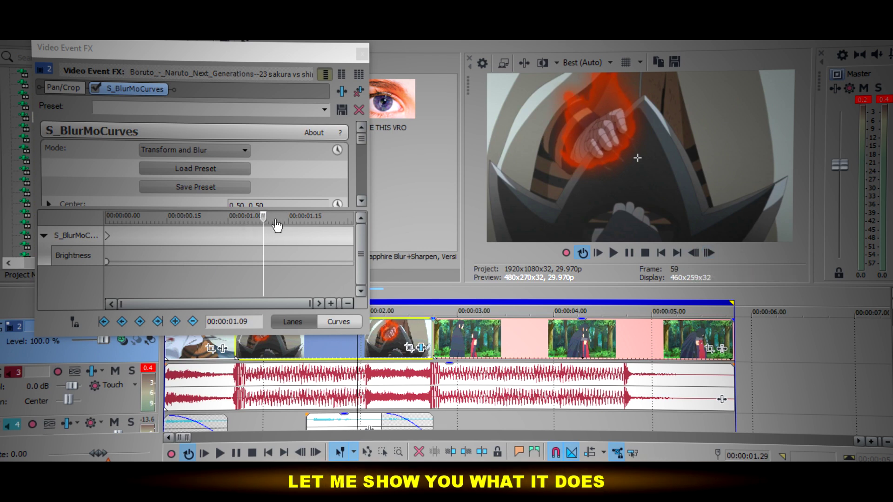
{"action": "left_click", "coordinate": [694, 253]}
{"action": "left_click", "coordinate": [694, 253]}
{"action": "left_click", "coordinate": [694, 253]}
{"action": "left_click", "coordinate": [693, 253]}
{"action": "left_click", "coordinate": [694, 253]}
{"action": "left_click", "coordinate": [709, 253]}
{"action": "left_click", "coordinate": [709, 253]}
{"action": "left_click", "coordinate": [709, 253]}
{"action": "left_click", "coordinate": [709, 254]}
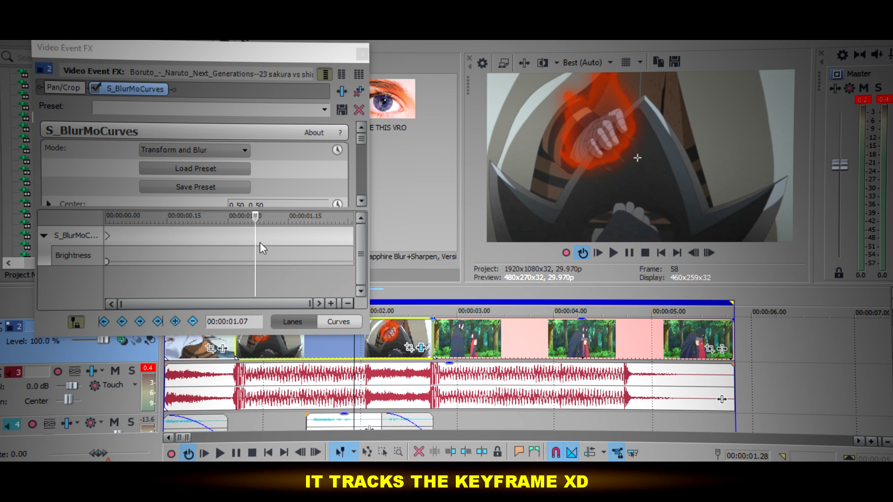
{"action": "left_click_drag", "start_coordinate": [256, 222], "coordinate": [236, 228]}
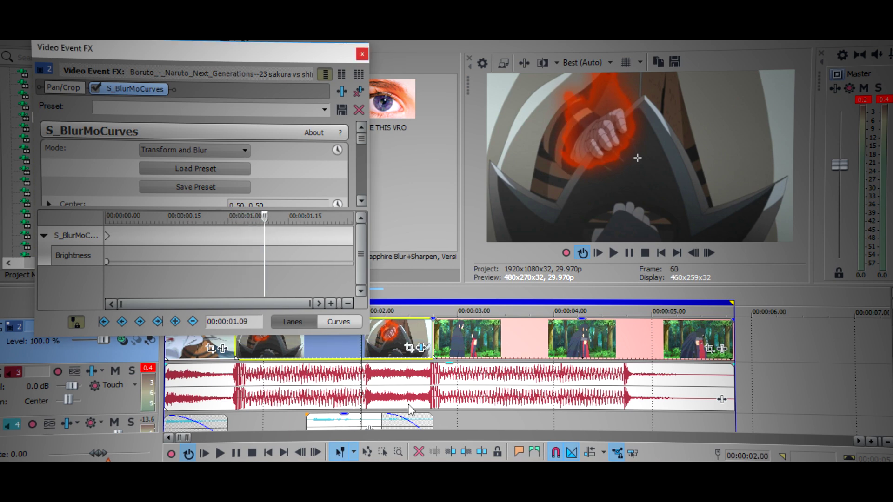
Place the playhead at the waveform change at 00:00:02.01 and enlarge the effect window to show the Brightness parameter.
{"action": "left_click", "coordinate": [367, 385]}
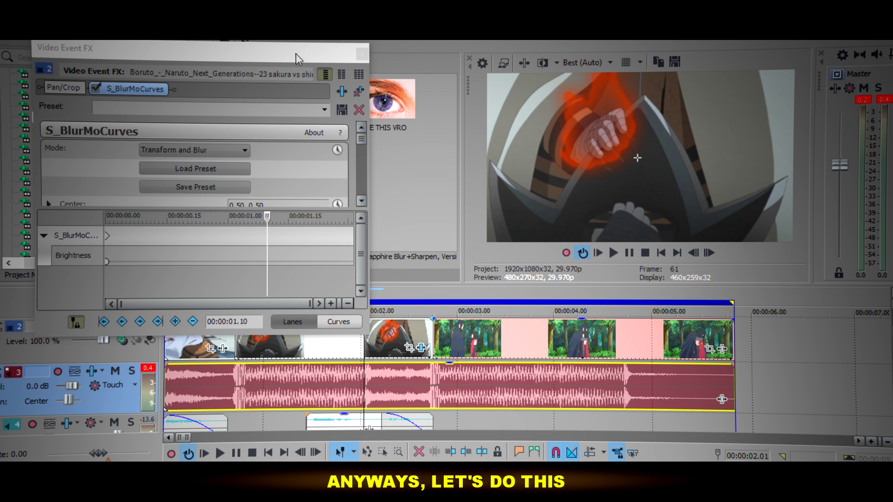
{"action": "left_click_drag", "start_coordinate": [246, 343], "coordinate": [246, 424]}
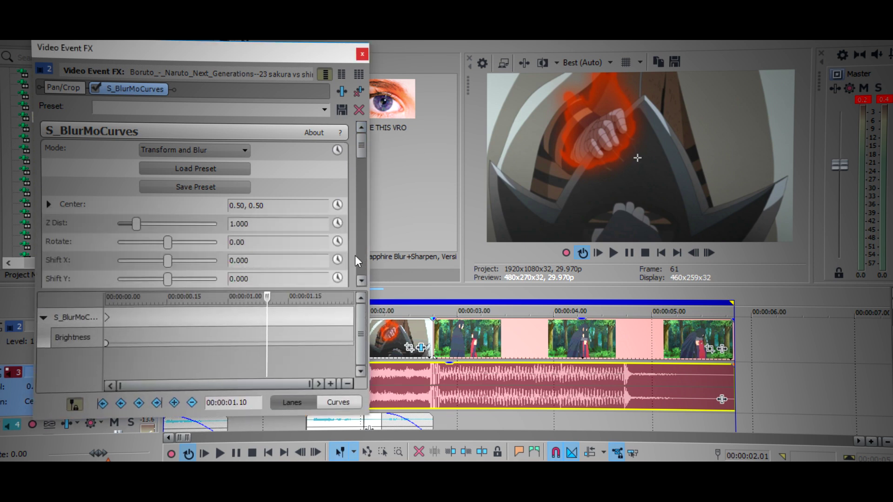
{"action": "scroll", "coordinate": [456, 391], "scroll_direction": "up", "scroll_amount": 3}
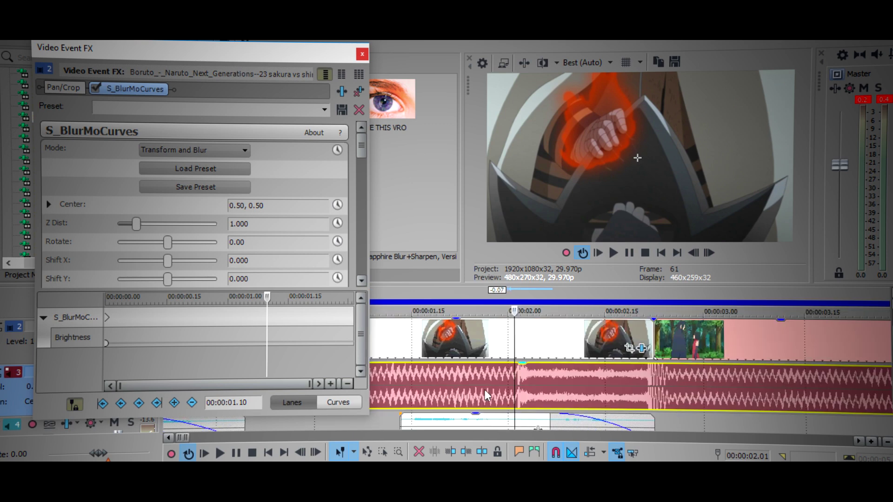
{"action": "left_click_drag", "start_coordinate": [362, 147], "coordinate": [360, 235]}
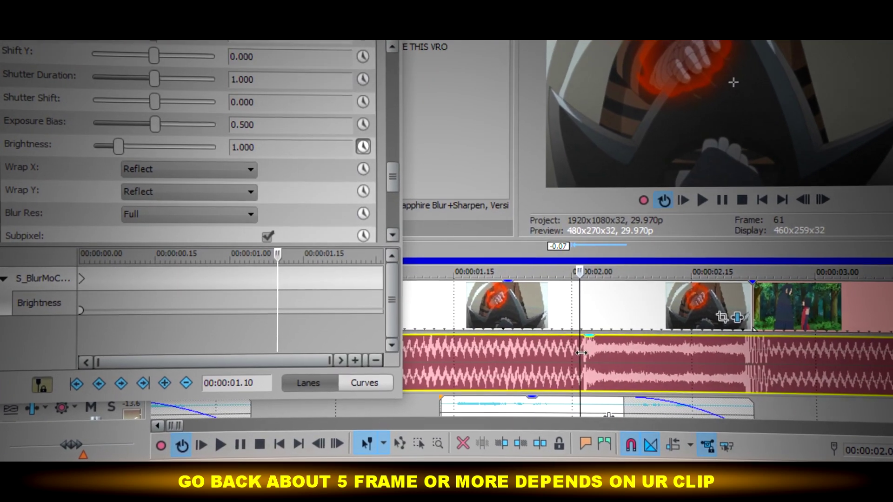
Add Brightness keyframes before and after the beat, at 00:00:01.05 and 00:00:01.14 in the effect's keyframe timeline.
{"action": "left_click", "coordinate": [803, 199]}
{"action": "left_click", "coordinate": [803, 200]}
{"action": "left_click", "coordinate": [803, 200]}
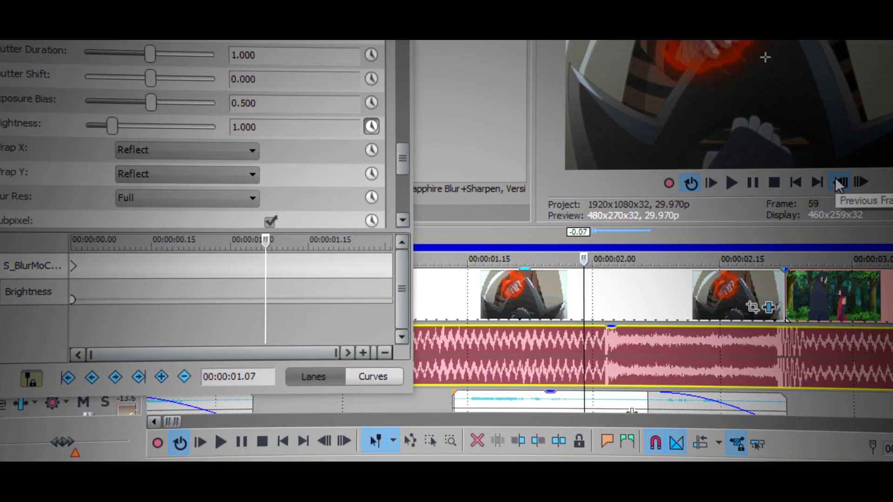
{"action": "left_click", "coordinate": [836, 180]}
{"action": "left_click", "coordinate": [836, 180]}
{"action": "left_click", "coordinate": [836, 180]}
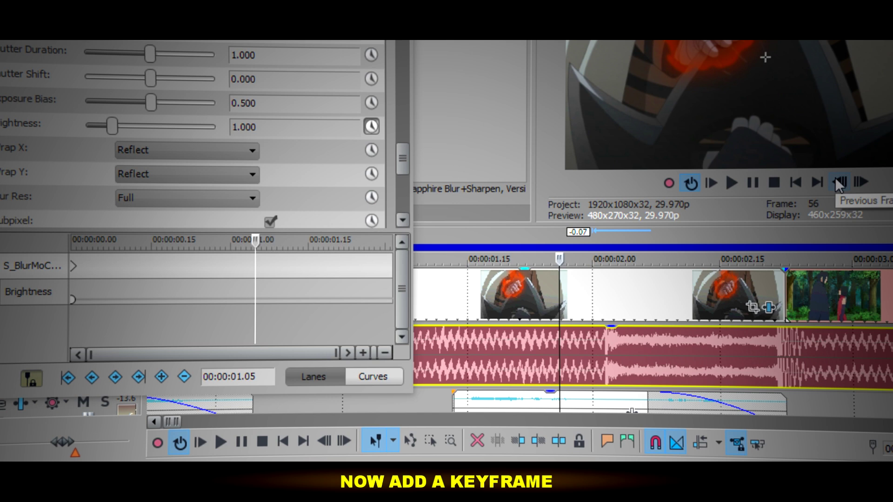
{"action": "left_click", "coordinate": [163, 376]}
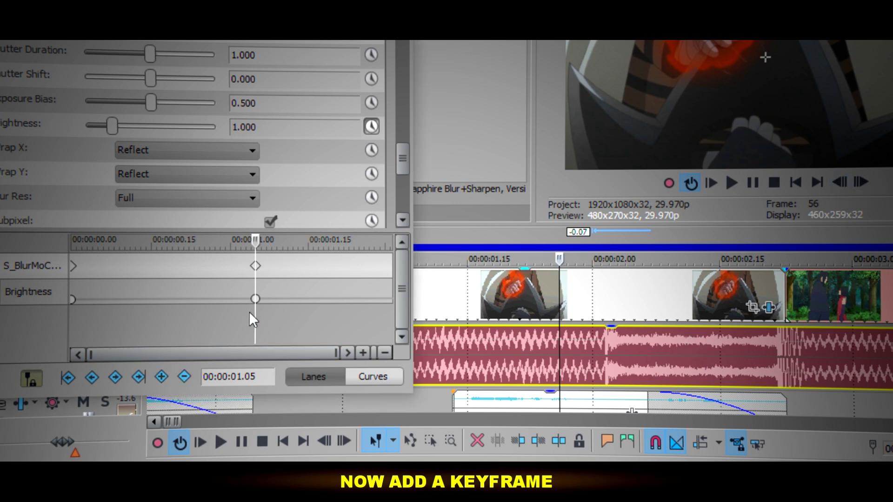
{"action": "left_click", "coordinate": [605, 351]}
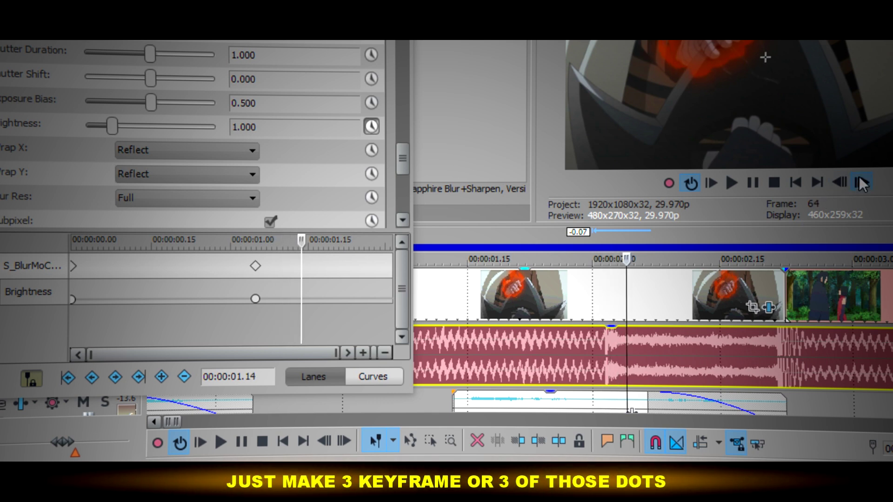
Add a middle keyframe on the beat at 00:00:01.11 with Brightness set to 2.5.
{"action": "left_click", "coordinate": [608, 348]}
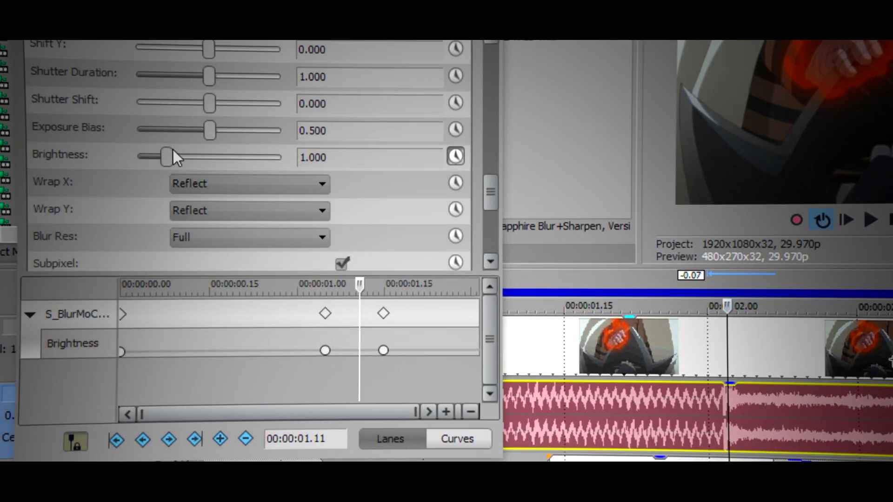
{"action": "left_click_drag", "start_coordinate": [112, 126], "coordinate": [124, 126]}
{"action": "left_click_drag", "start_coordinate": [182, 188], "coordinate": [217, 196]}
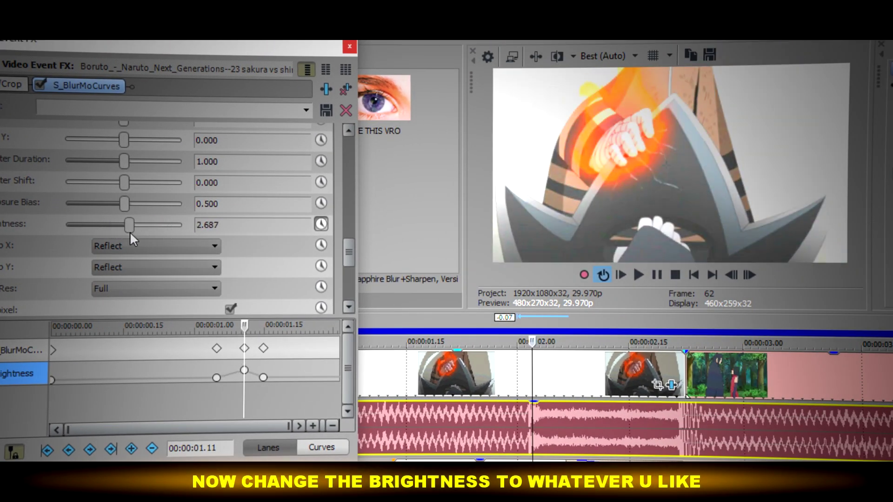
{"action": "mouse_move", "coordinate": [130, 232]}
{"action": "left_mouse_down"}
{"action": "mouse_move", "coordinate": [168, 227]}
{"action": "mouse_move", "coordinate": [122, 235]}
{"action": "left_mouse_up"}
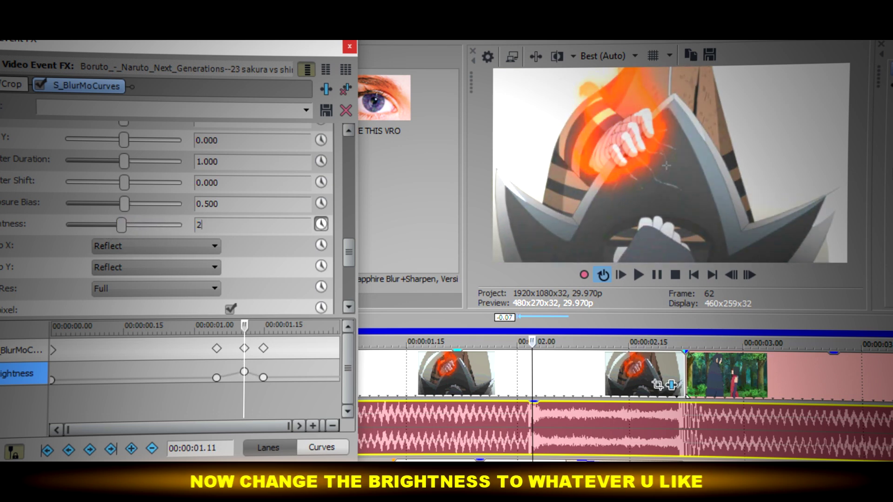
{"action": "type", "text": "2.5"}
{"action": "key", "text": "Return"}
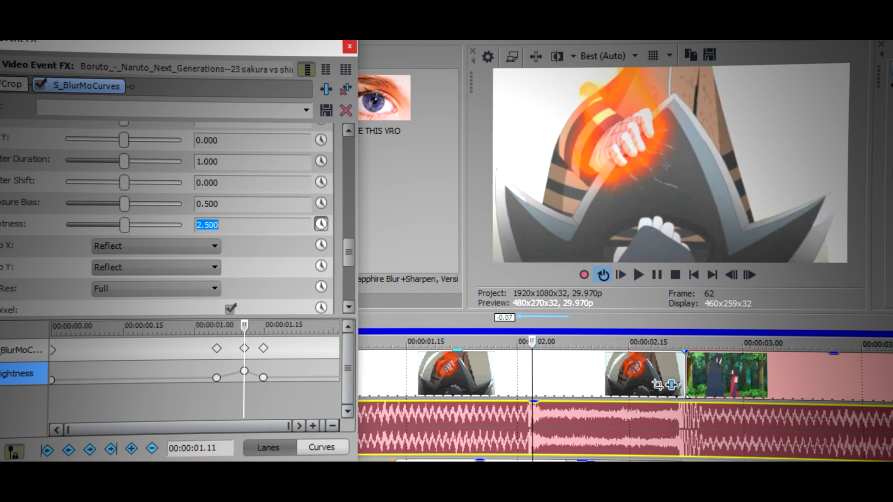
Play the clip from the Brightness keyframe at 00:00:01.05 to preview the flash.
{"action": "left_click", "coordinate": [216, 378]}
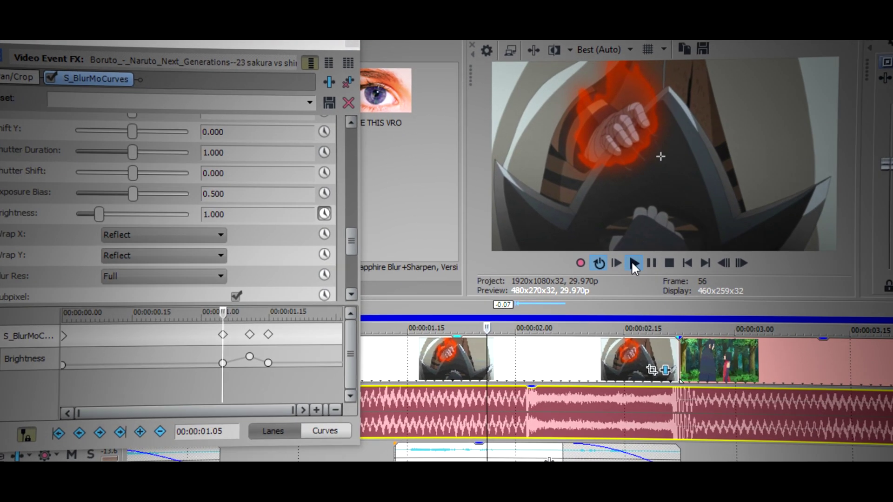
{"action": "left_click", "coordinate": [638, 275]}
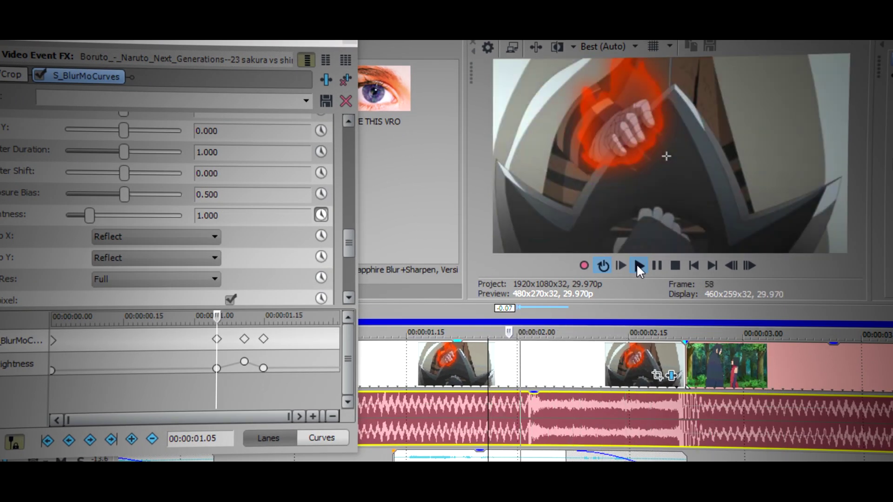
Set the 00:00:01.05 Brightness keyframe to Slow Fade and the 00:00:01.11 keyframe to Fast Fade.
{"action": "right_click", "coordinate": [217, 367]}
{"action": "left_click", "coordinate": [253, 283]}
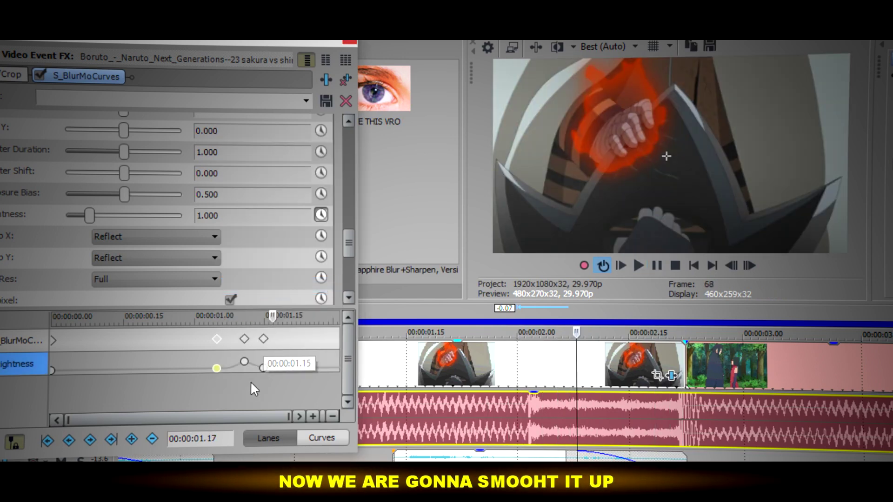
{"action": "right_click", "coordinate": [244, 362]}
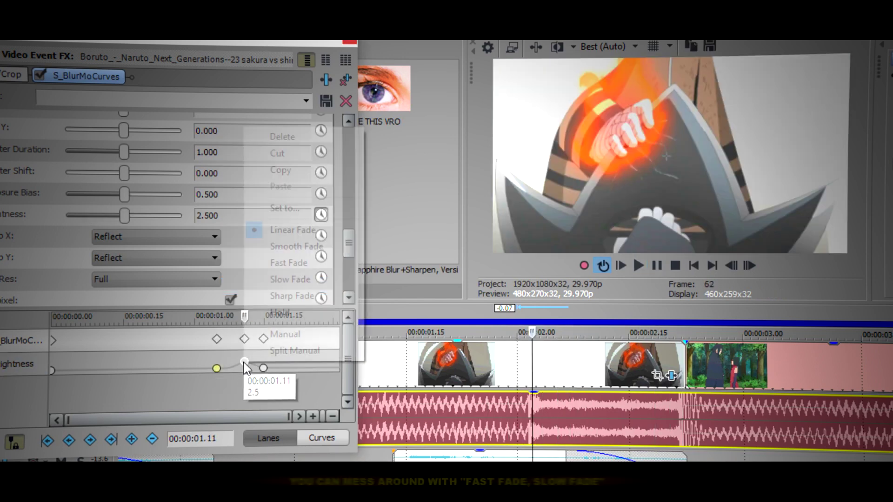
{"action": "left_click", "coordinate": [278, 263]}
Play the timeline through the second clip to preview the smoothed Brightness flash, and pause.
{"action": "left_click", "coordinate": [200, 391]}
{"action": "left_click", "coordinate": [640, 265]}
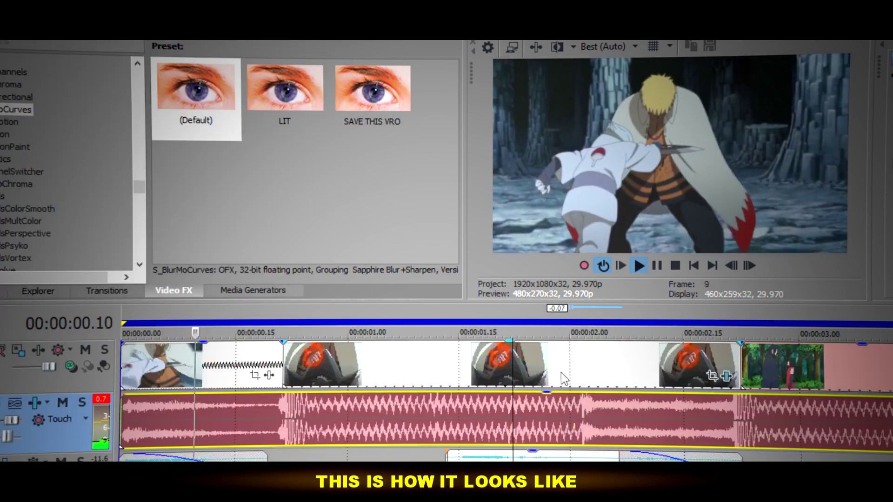
{"action": "scroll", "coordinate": [561, 372], "scroll_direction": "down", "scroll_amount": 3}
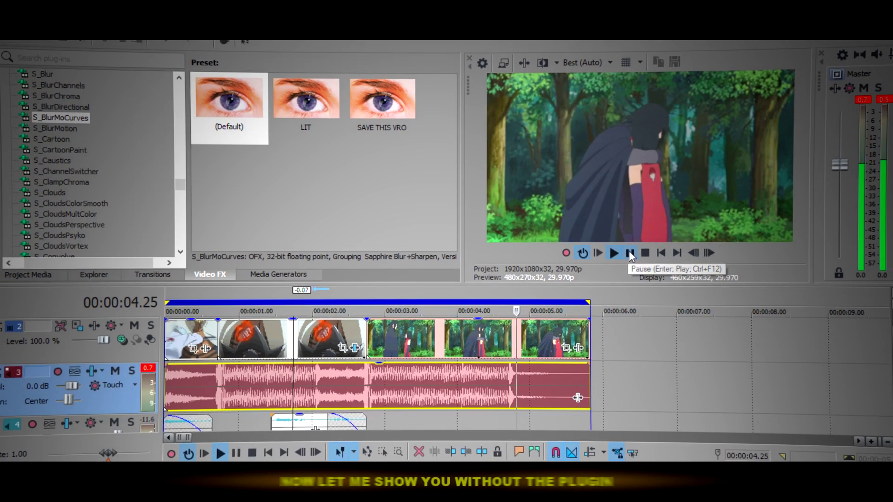
{"action": "left_click", "coordinate": [657, 267]}
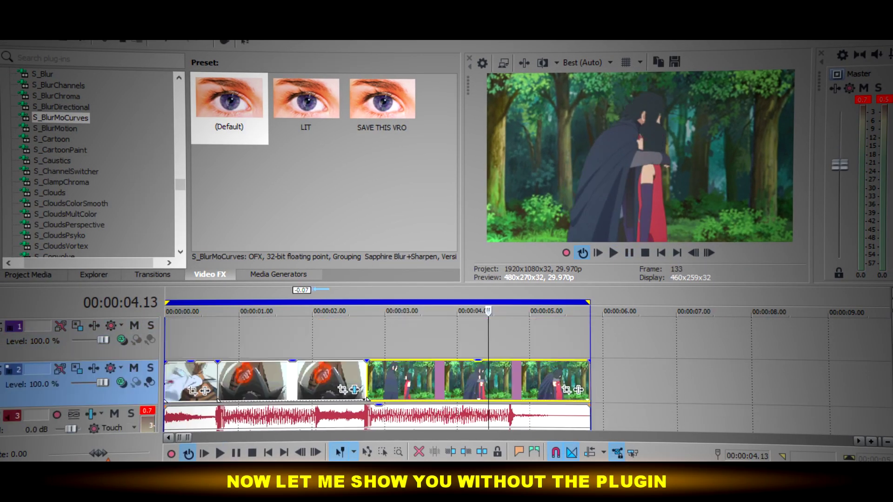
Add a White Solid Color event from the media generators to the empty track above the clips, starting at 00:00:04.13.
{"action": "left_click", "coordinate": [126, 350]}
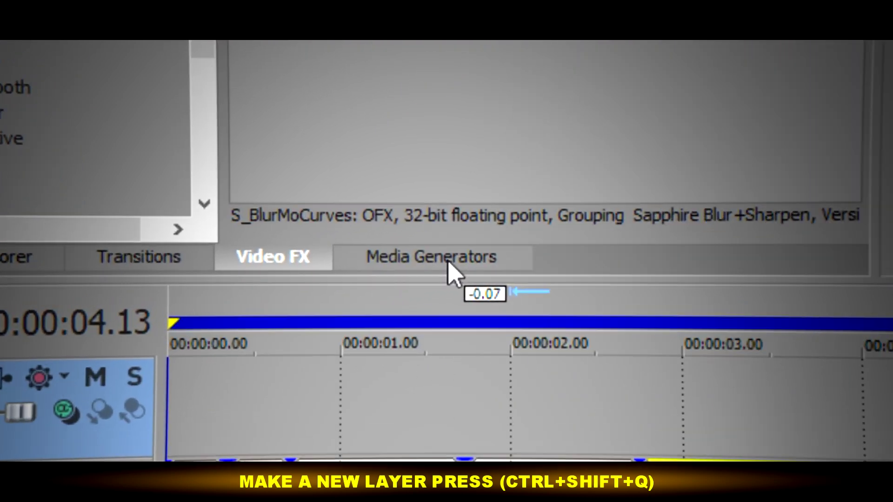
{"action": "left_click", "coordinate": [278, 275]}
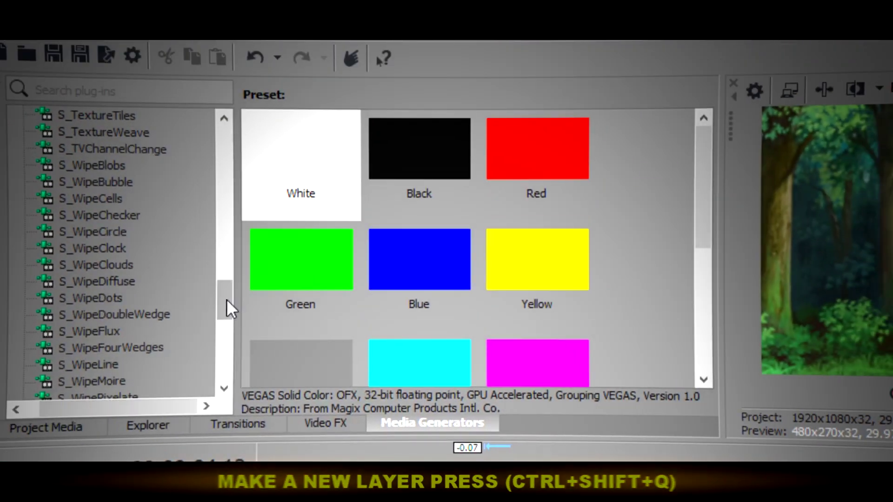
{"action": "left_click_drag", "start_coordinate": [186, 213], "coordinate": [177, 8]}
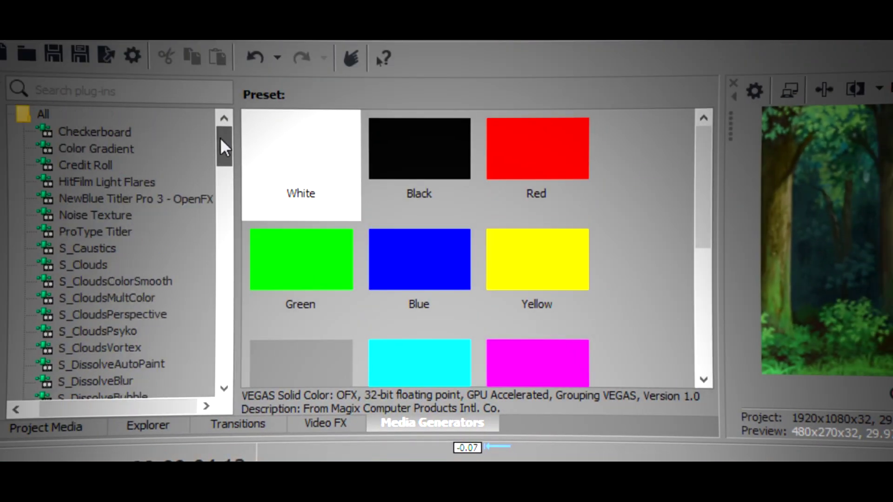
{"action": "left_click_drag", "start_coordinate": [219, 144], "coordinate": [234, 332]}
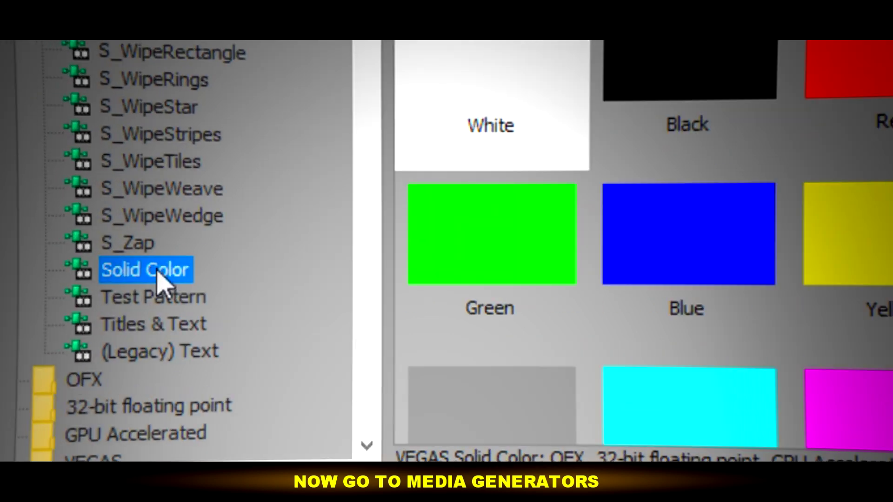
{"action": "left_click_drag", "start_coordinate": [301, 165], "coordinate": [396, 294]}
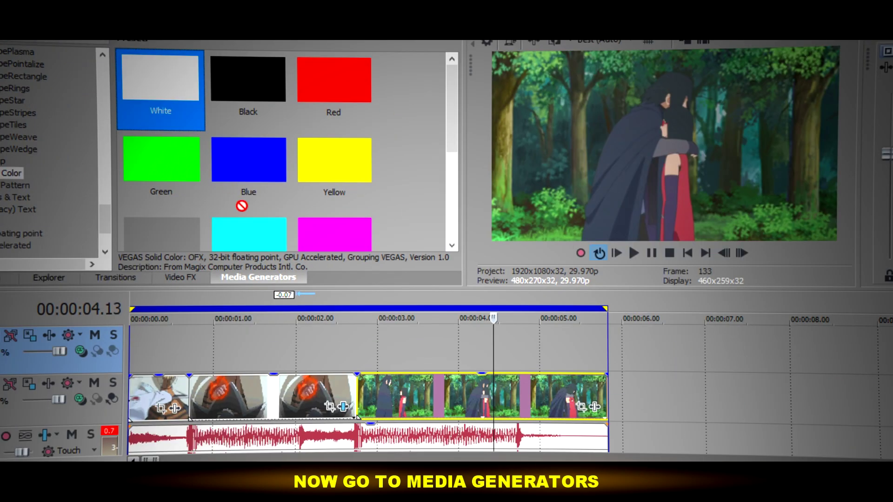
Trim the end of the white Solid Color event to about 00:00:05.02.
{"action": "left_click_drag", "start_coordinate": [495, 346], "coordinate": [498, 347]}
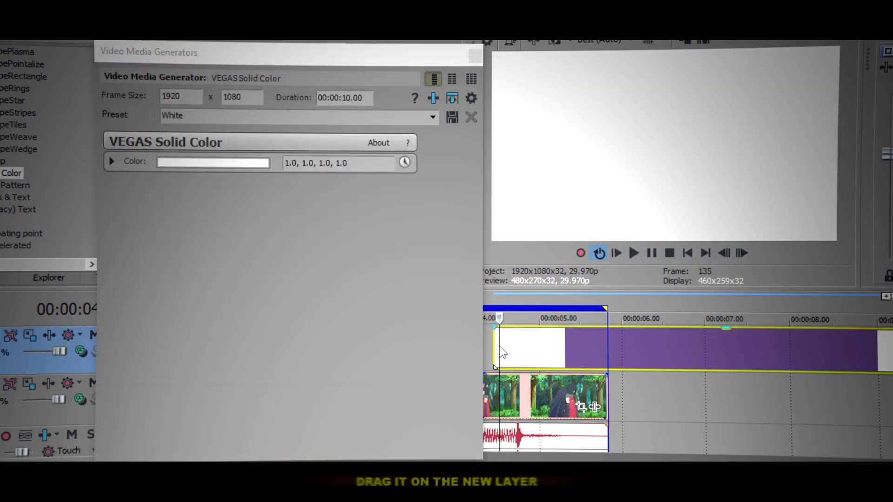
{"action": "right_click", "coordinate": [546, 346]}
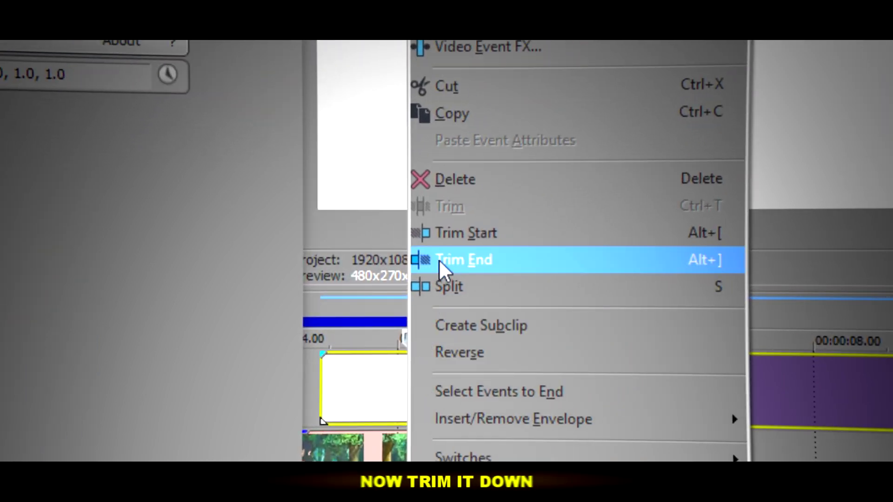
{"action": "left_click", "coordinate": [547, 261]}
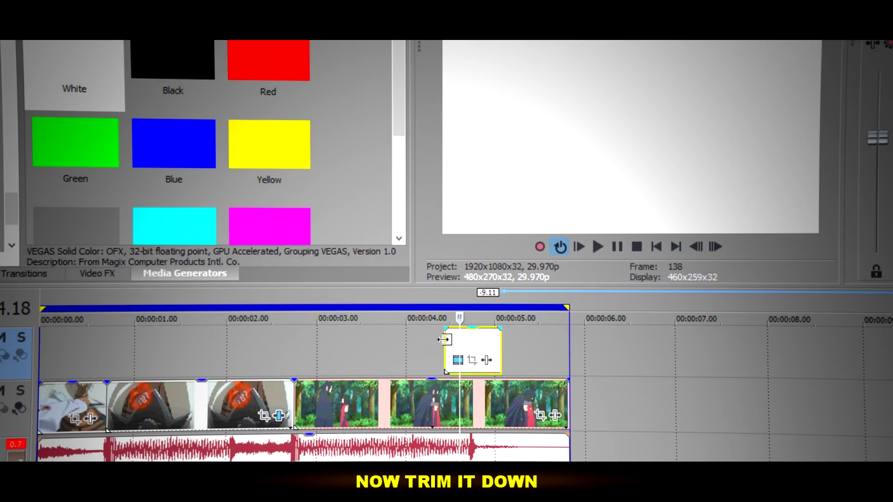
Play the third clip from before the white event to check its timing against the beat, and pause.
{"action": "left_click", "coordinate": [216, 385]}
{"action": "left_click", "coordinate": [613, 252]}
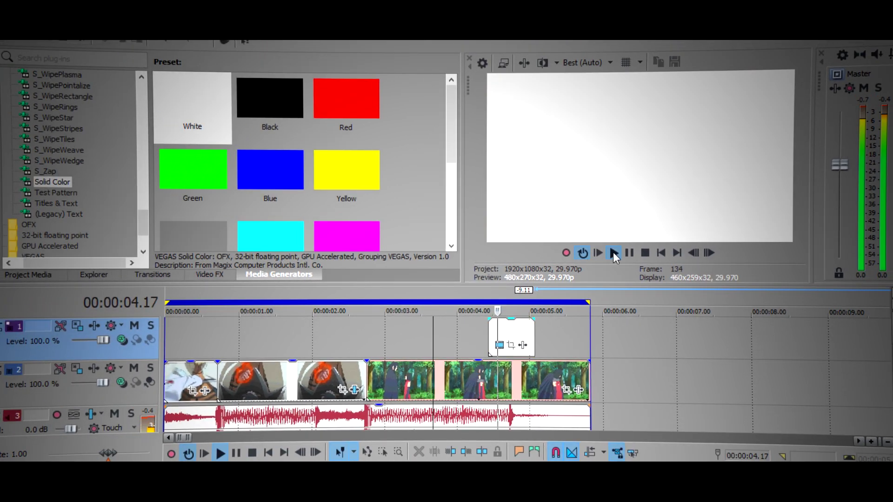
{"action": "left_click", "coordinate": [633, 254]}
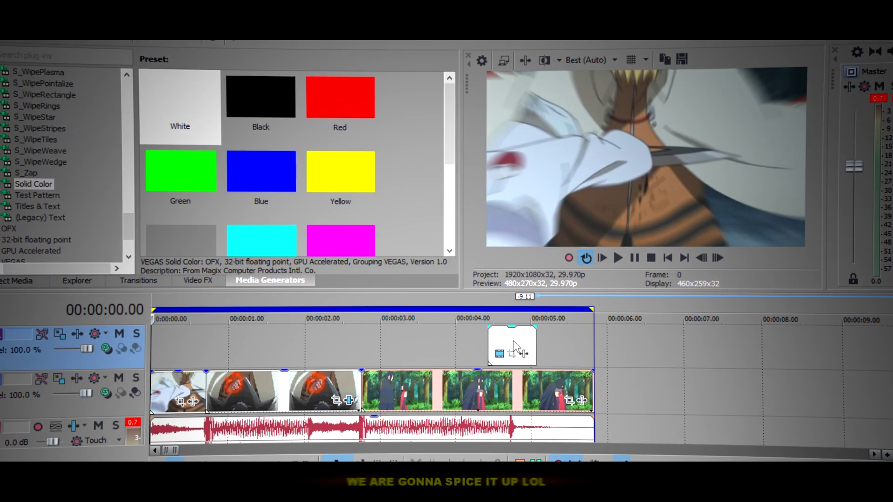
Give the white event a fade-in reaching up to about 00:00:04.21 and a fade-out from about 00:00:04.22 to its end.
{"action": "left_click", "coordinate": [512, 339]}
{"action": "scroll", "coordinate": [512, 339], "scroll_direction": "up", "scroll_amount": 3}
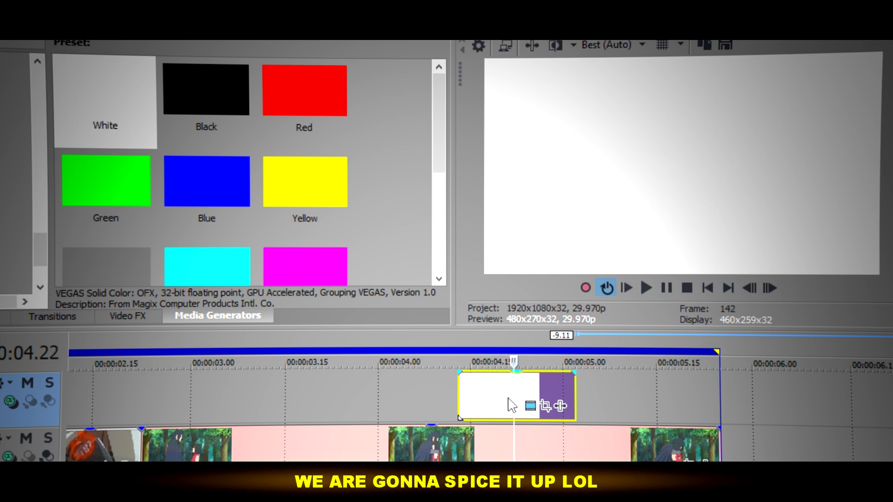
{"action": "scroll", "coordinate": [507, 401], "scroll_direction": "up", "scroll_amount": 3}
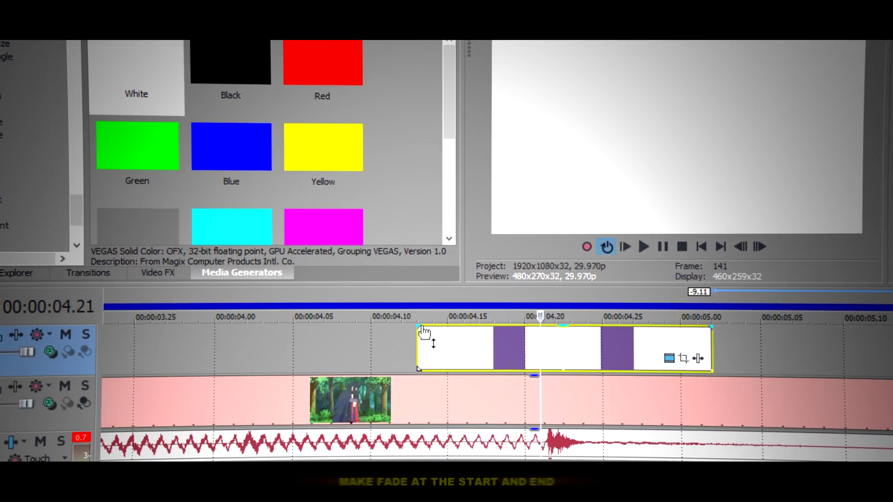
{"action": "left_click_drag", "start_coordinate": [527, 340], "coordinate": [534, 341]}
{"action": "left_click", "coordinate": [555, 339]}
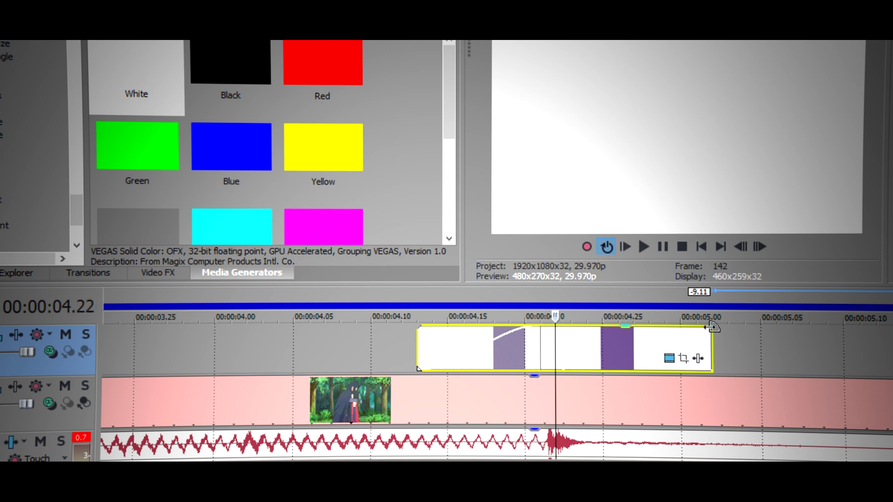
Play from just before the white event to preview the faded flash.
{"action": "left_click", "coordinate": [370, 344]}
{"action": "scroll", "coordinate": [369, 343], "scroll_direction": "down", "scroll_amount": 3}
{"action": "left_click", "coordinate": [644, 246]}
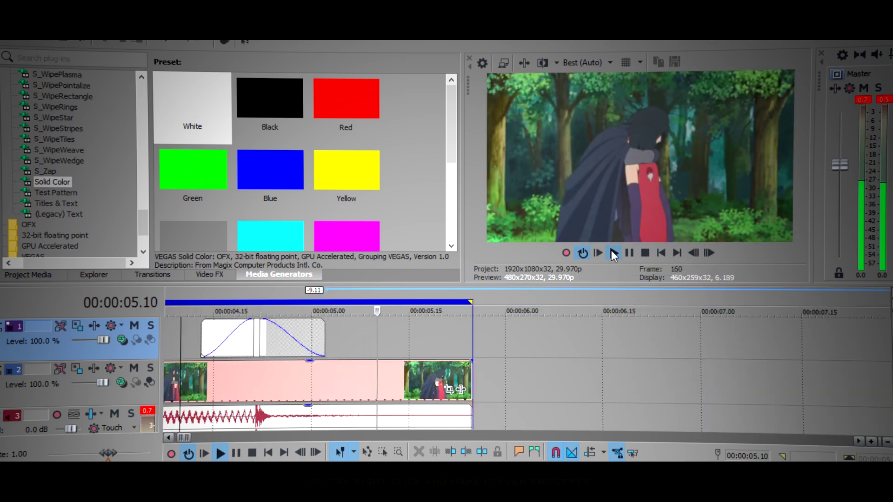
Change the white event's fade curves so the fade-in starts slowly and steepens, and the fade-out drops quickly and levels off.
{"action": "scroll", "coordinate": [266, 336], "scroll_direction": "up", "scroll_amount": 5}
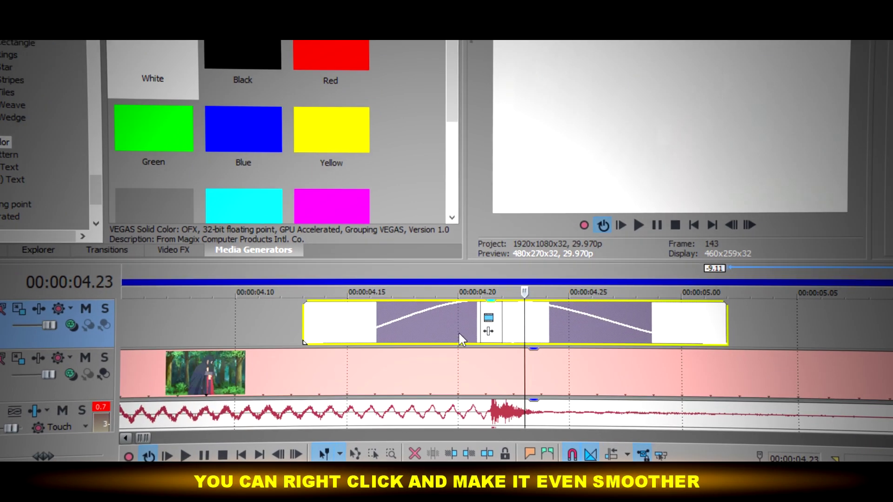
{"action": "left_click", "coordinate": [187, 316]}
{"action": "right_click", "coordinate": [481, 289]}
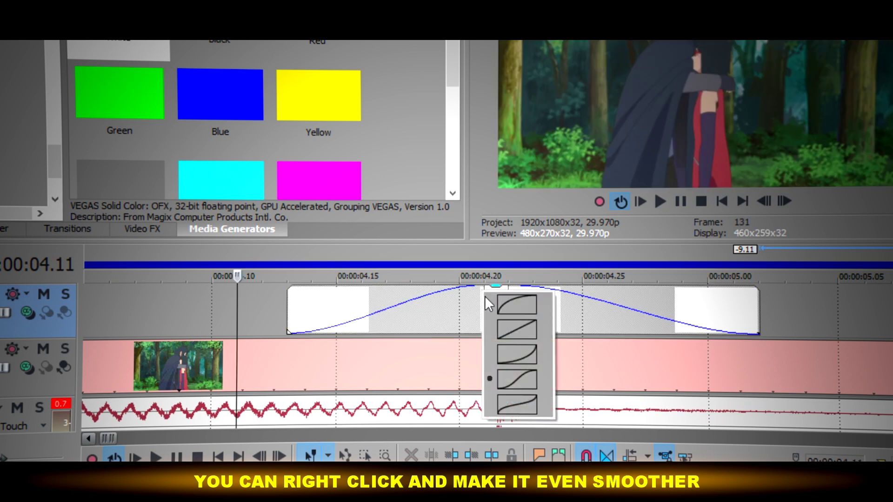
{"action": "left_click", "coordinate": [518, 359]}
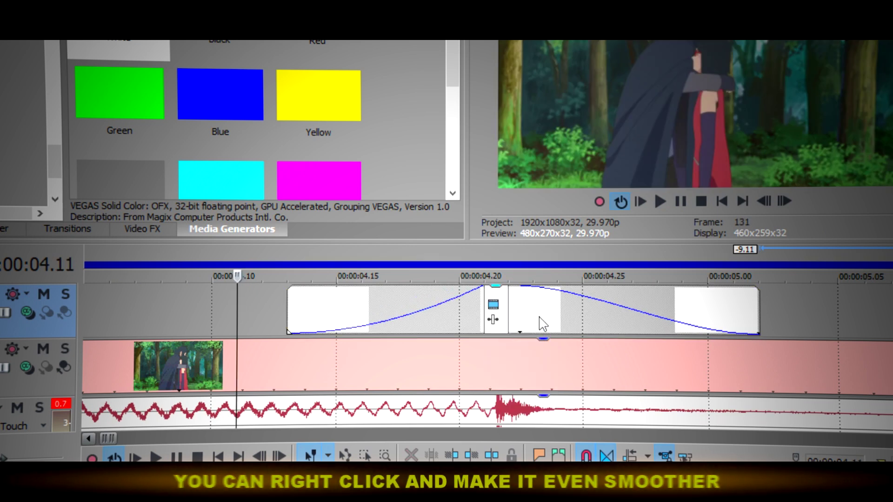
{"action": "right_click", "coordinate": [512, 296]}
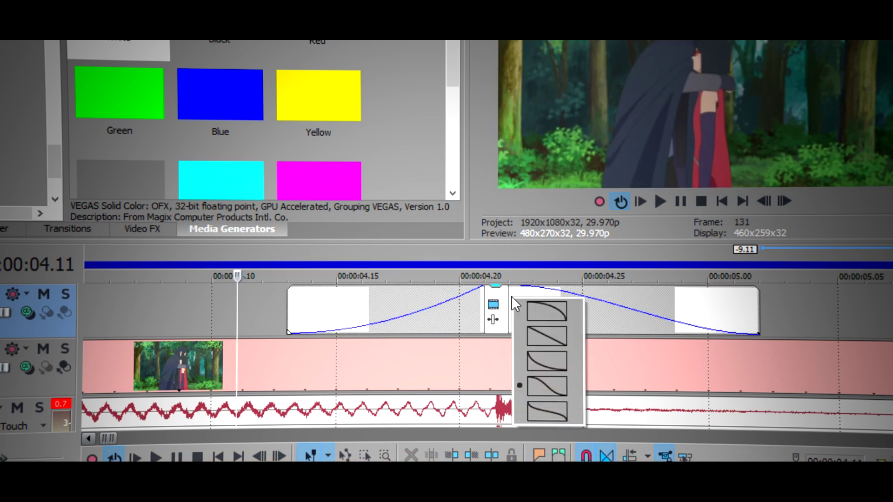
{"action": "left_click", "coordinate": [552, 359]}
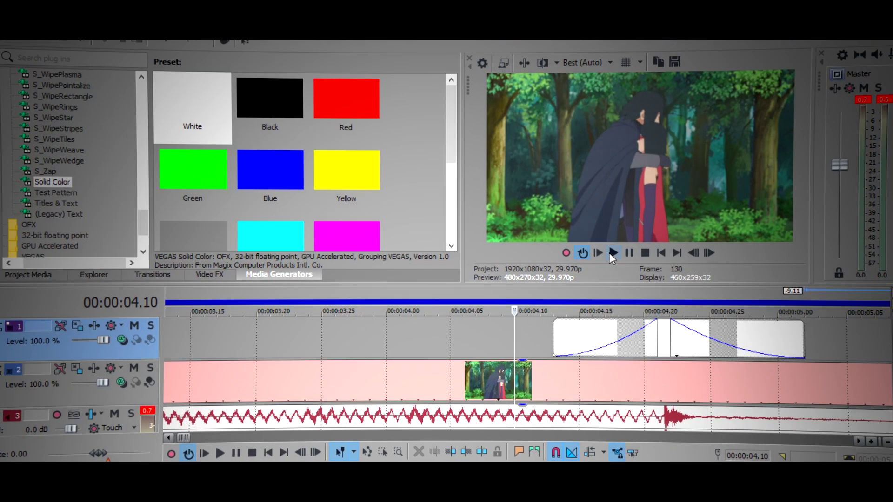
Play from 00:00:04.10 to preview the white flash with its new fade curves, and pause.
{"action": "left_click", "coordinate": [609, 253]}
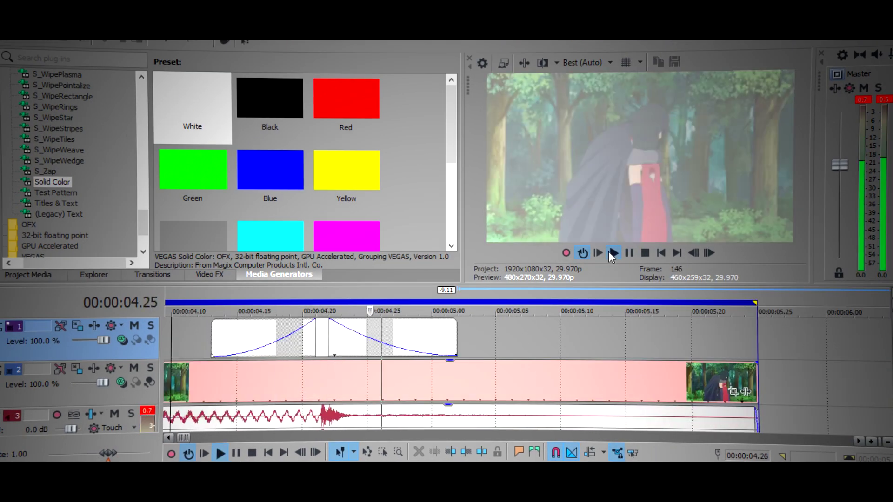
{"action": "left_click", "coordinate": [629, 252]}
{"action": "scroll", "coordinate": [652, 369], "scroll_direction": "down", "scroll_amount": 2}
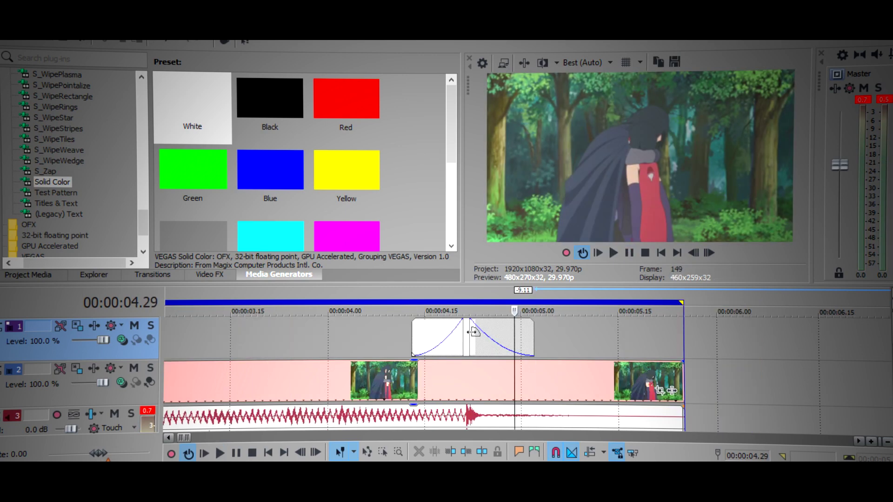
Lower the white event's opacity well below 100 % and preview the softer flash from 00:00:04.11.
{"action": "left_click", "coordinate": [473, 332]}
{"action": "scroll", "coordinate": [515, 338], "scroll_direction": "up", "scroll_amount": 2}
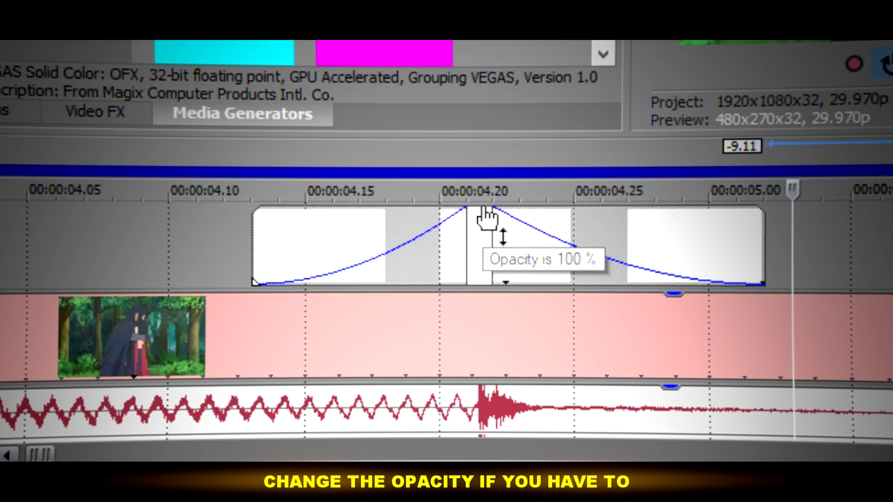
{"action": "left_click_drag", "start_coordinate": [486, 216], "coordinate": [491, 249]}
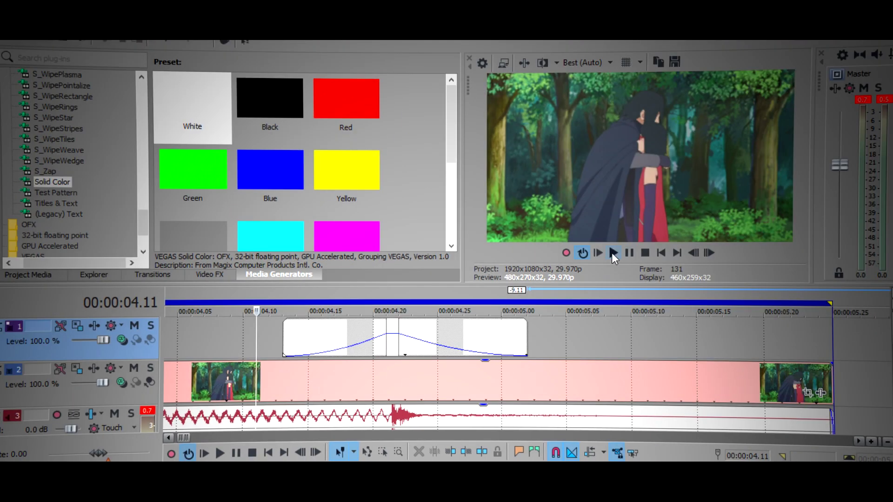
{"action": "left_click", "coordinate": [612, 253]}
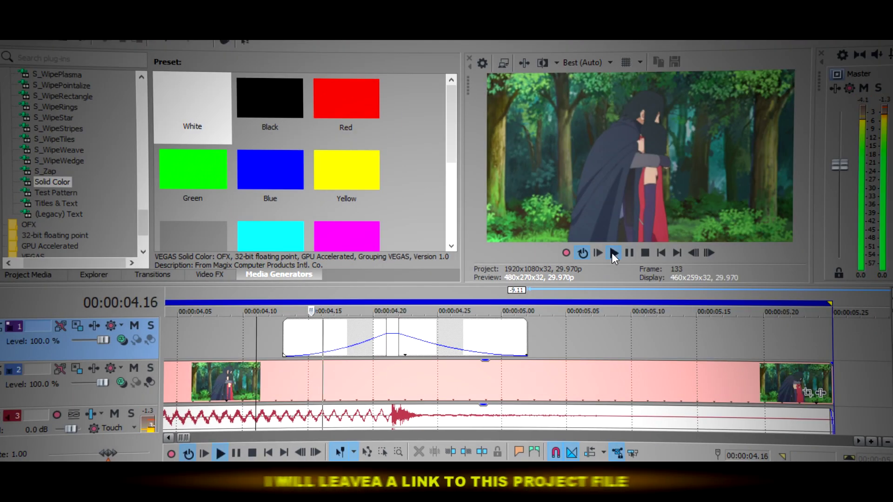
{"action": "left_click", "coordinate": [628, 253]}
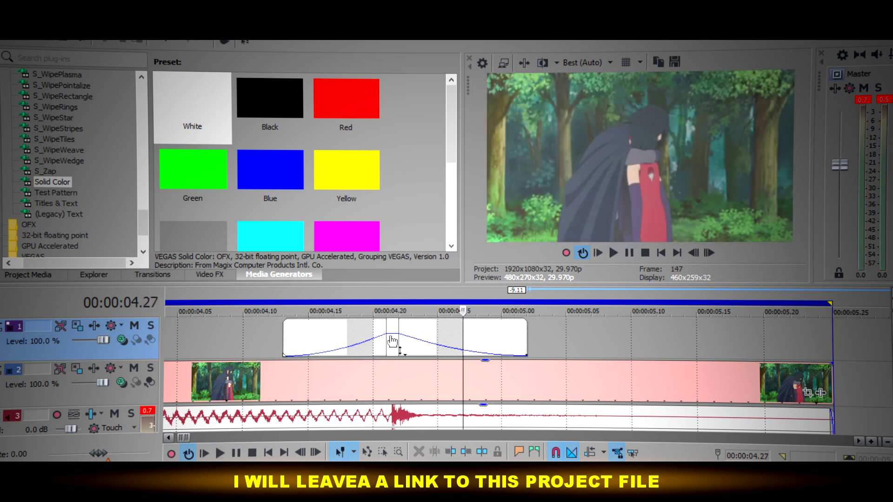
Raise the white event's opacity to just under full and preview the flash from 00:00:04.13.
{"action": "left_click_drag", "start_coordinate": [392, 342], "coordinate": [393, 334]}
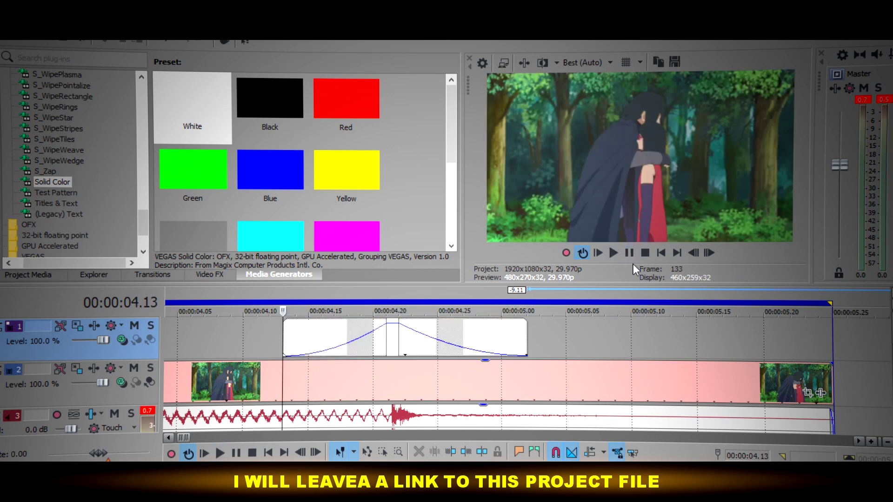
{"action": "left_click", "coordinate": [612, 253]}
{"action": "scroll", "coordinate": [732, 344], "scroll_direction": "down", "scroll_amount": 3}
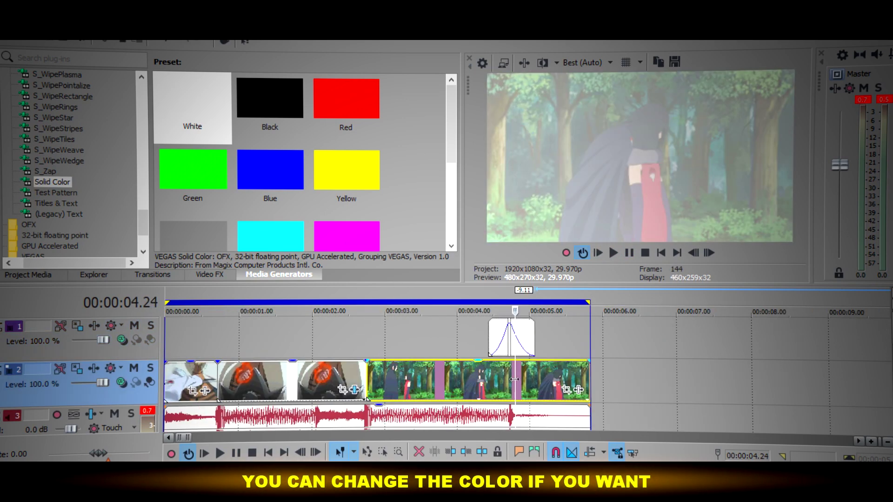
Try different colours in the white event's Solid Color settings and return the colour to 1.0, 1.0, 1.0, 1.0.
{"action": "scroll", "coordinate": [515, 379], "scroll_direction": "up", "scroll_amount": 5}
{"action": "left_click", "coordinate": [509, 327]}
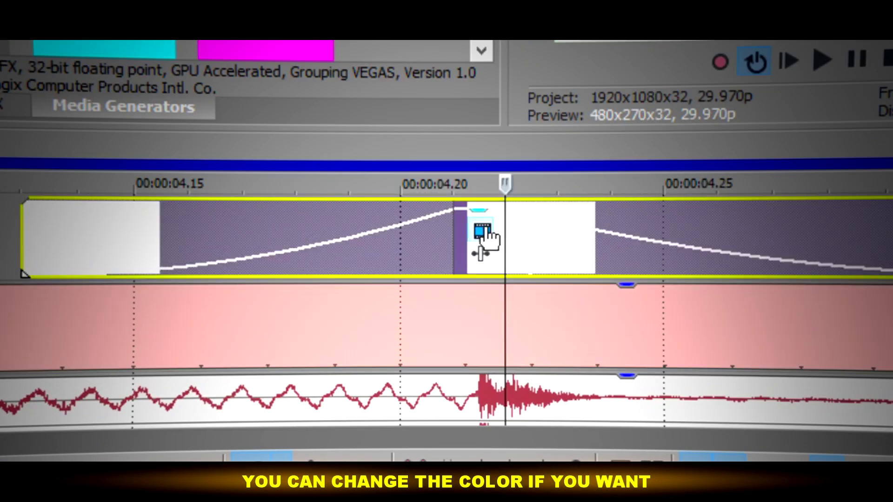
{"action": "left_click_drag", "start_coordinate": [335, 67], "coordinate": [249, 56]}
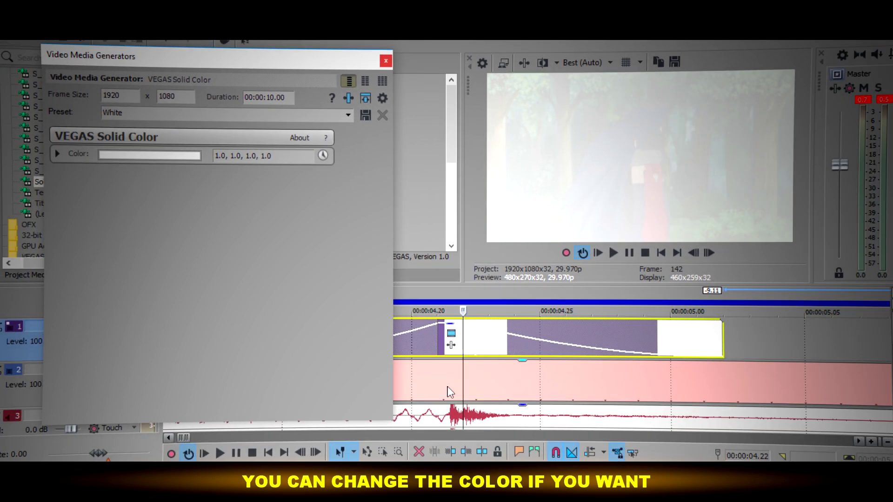
{"action": "left_click", "coordinate": [149, 156]}
{"action": "left_click", "coordinate": [162, 220]}
{"action": "left_click", "coordinate": [139, 193]}
{"action": "left_click", "coordinate": [78, 189]}
{"action": "left_click_drag", "start_coordinate": [118, 200], "coordinate": [173, 187]}
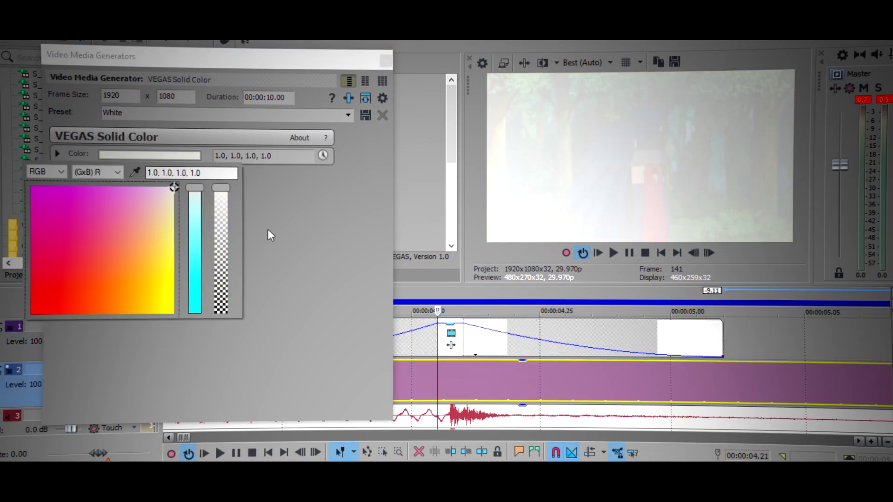
Close the Solid Color settings and play from 00:00:04.05 to preview the finished white flash.
{"action": "left_click", "coordinate": [331, 164]}
{"action": "left_click", "coordinate": [385, 62]}
{"action": "left_click", "coordinate": [612, 253]}
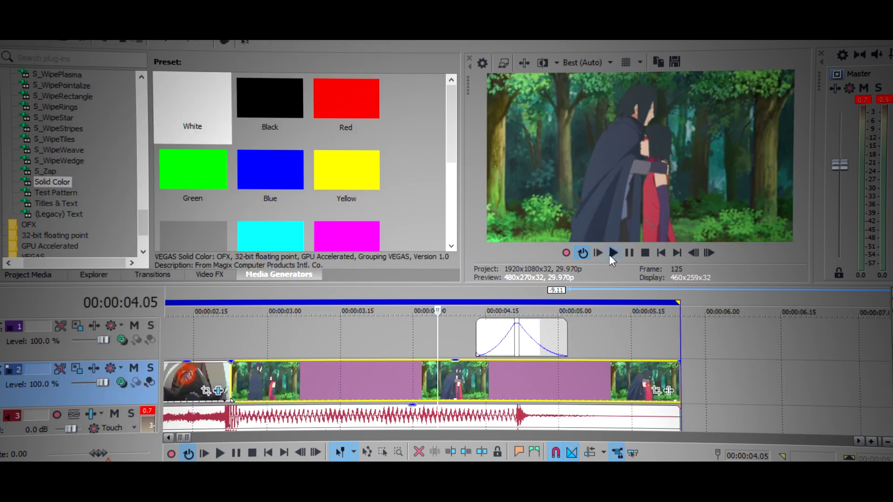